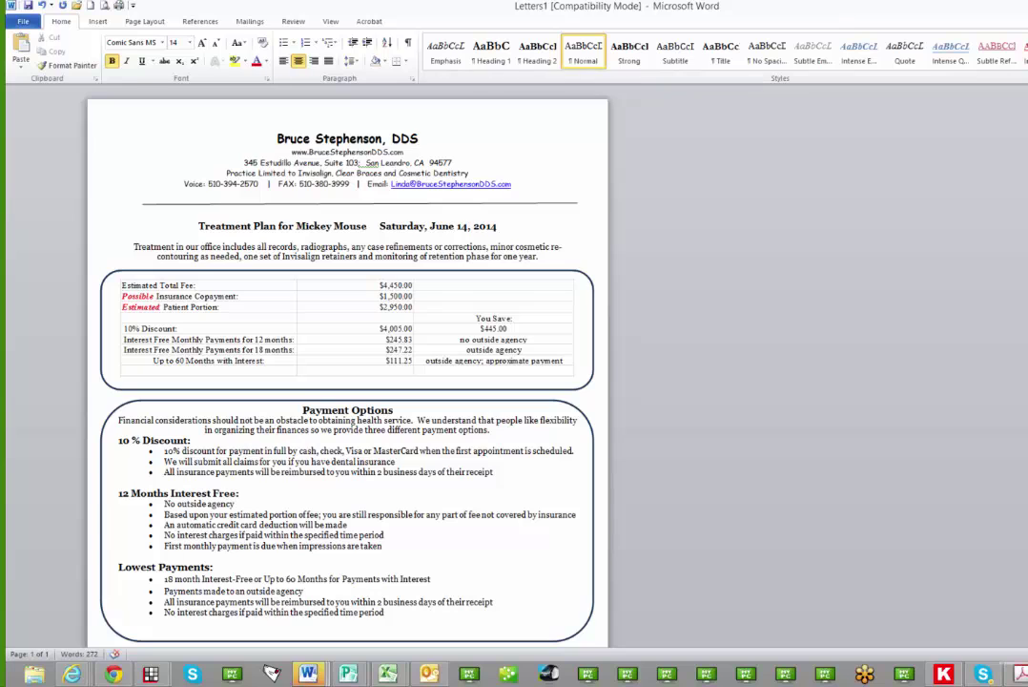
Step: Close the open treatment plan letter without saving its changes
key("alt+F4")
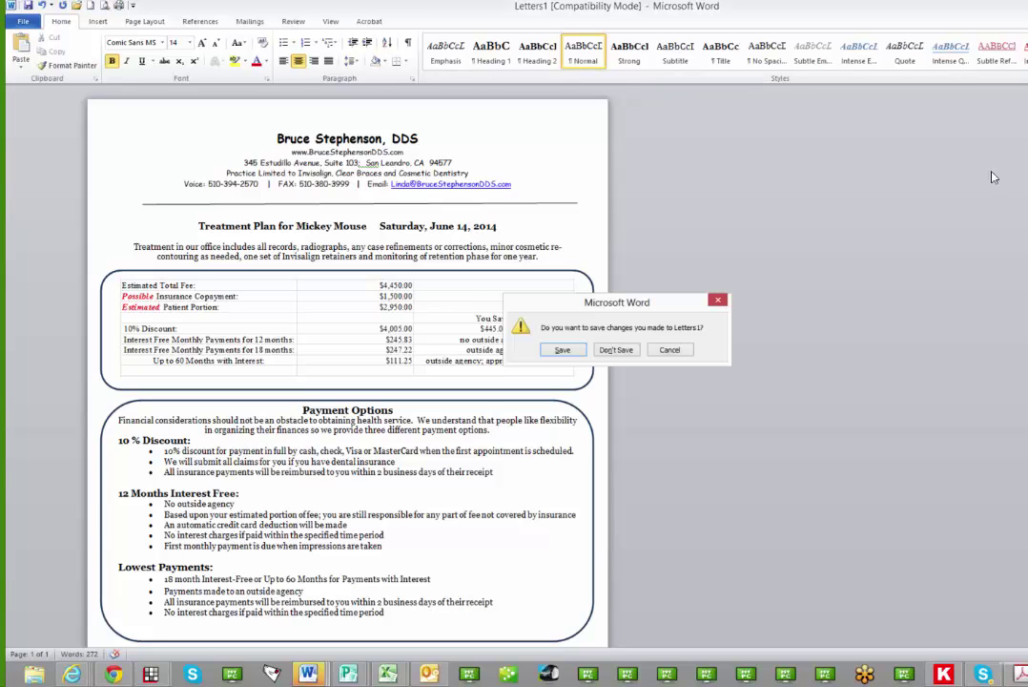
left_click(616, 353)
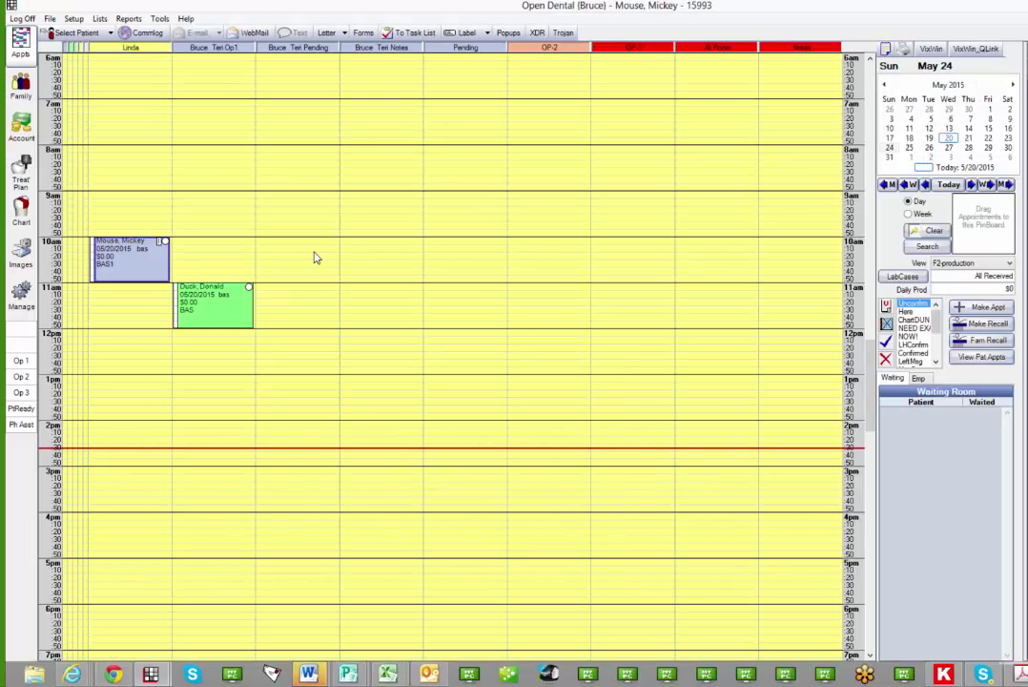
Step: For the 11am appointment's patient, preview the CC Non-Invisalign Treatment PA merge letter from the Payment Options category and switch to it in Word
left_click(227, 308)
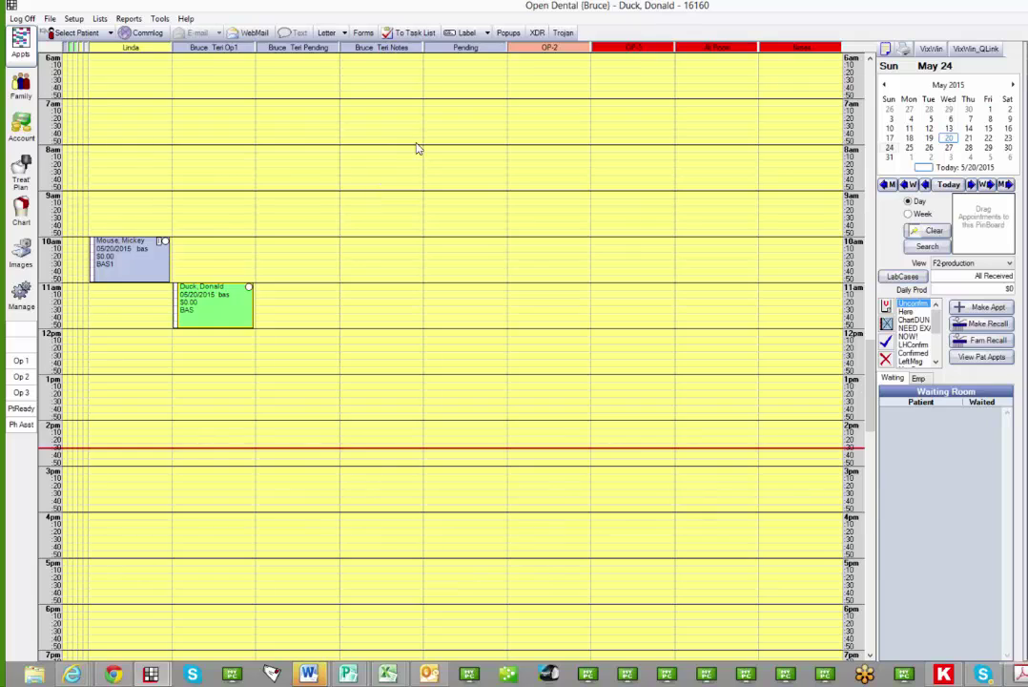
left_click(344, 34)
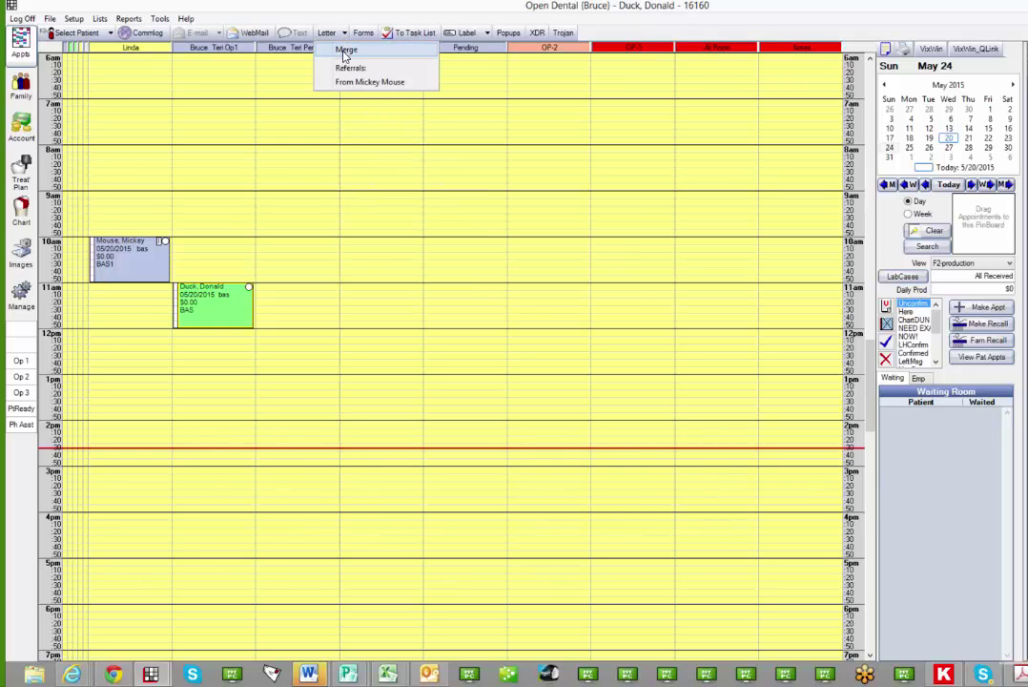
left_click(345, 50)
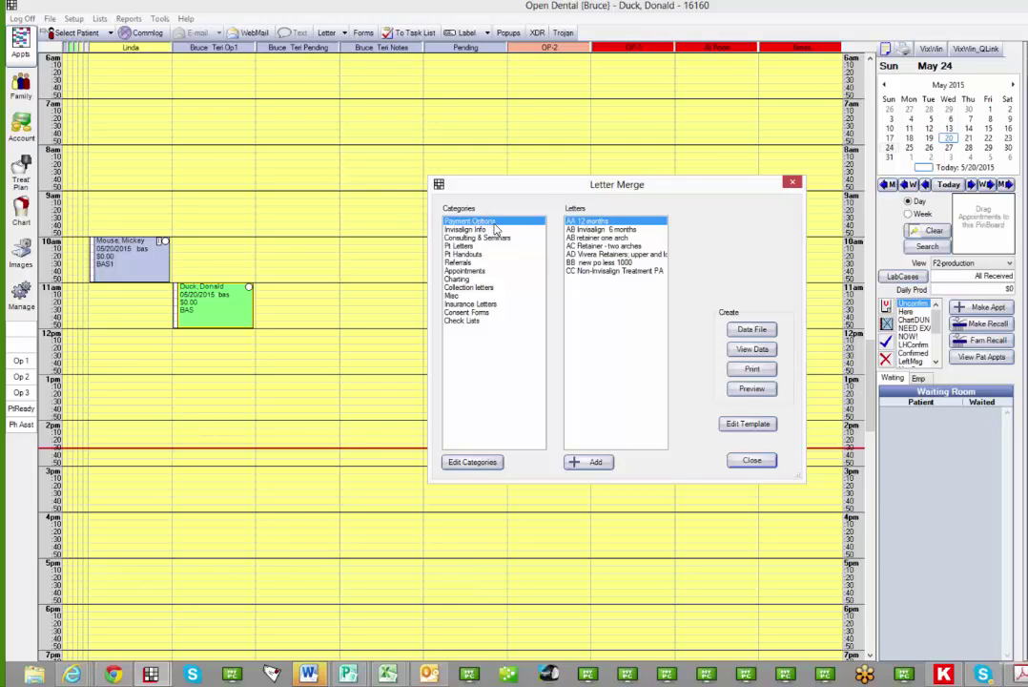
left_click(602, 272)
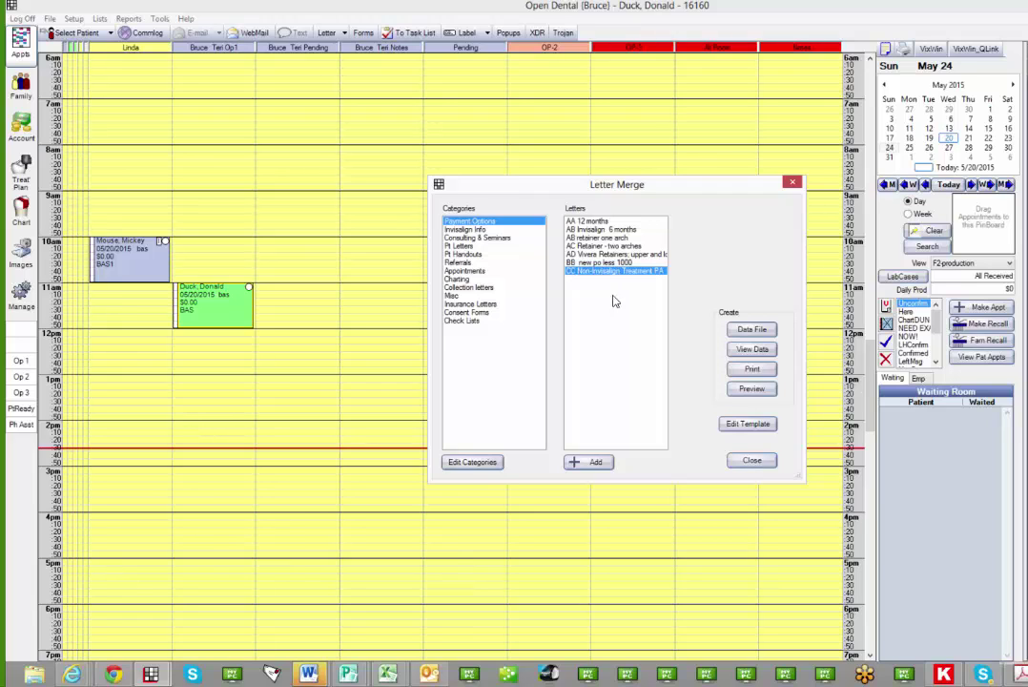
left_click(750, 390)
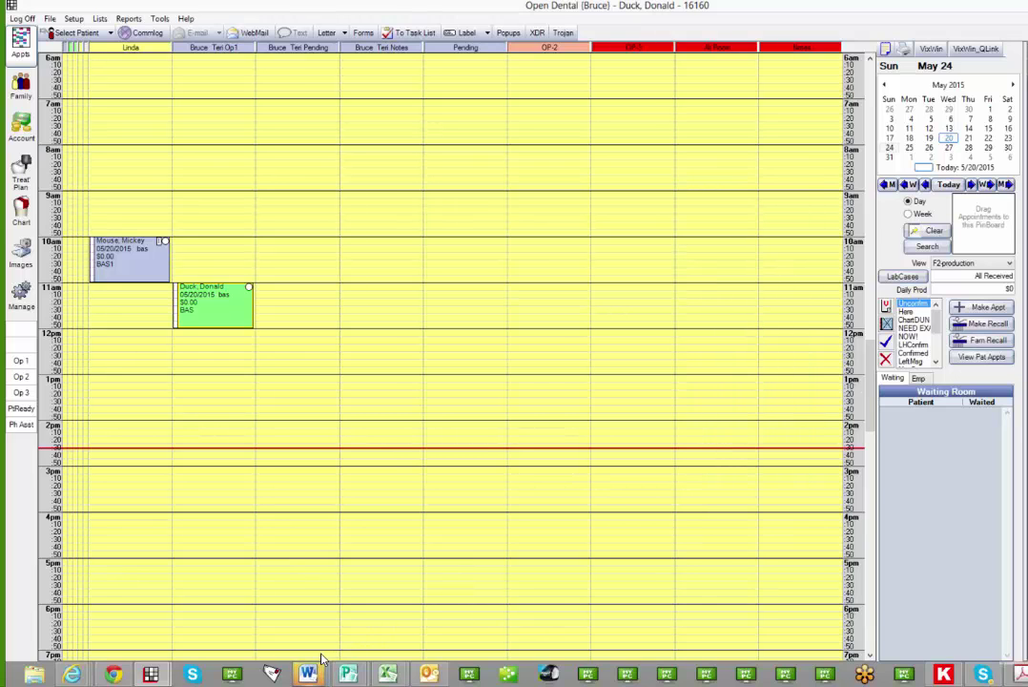
mouse_move(310, 670)
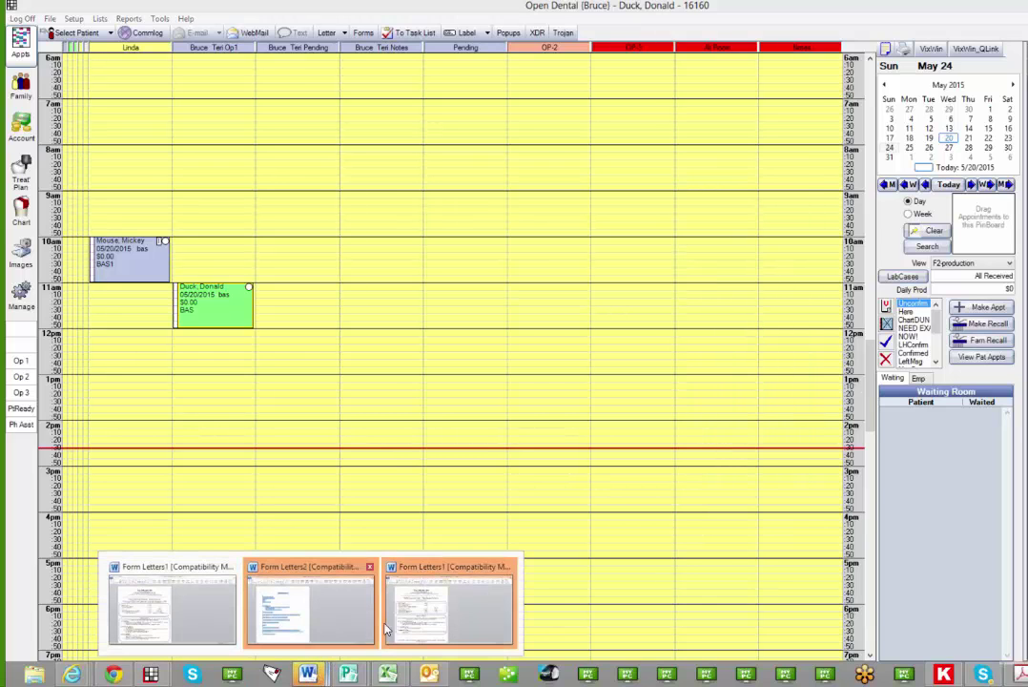
left_click(424, 620)
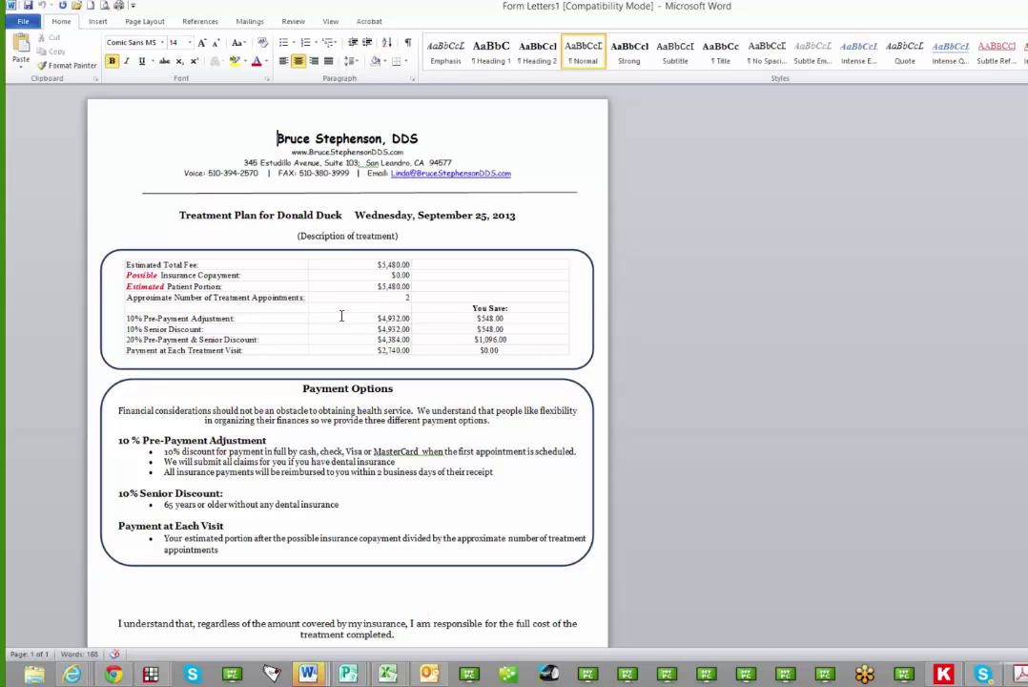
Step: Replace the "(Description of treatment)" placeholder with "Two crowns and three fillings"
left_click_drag(297, 236, 421, 239)
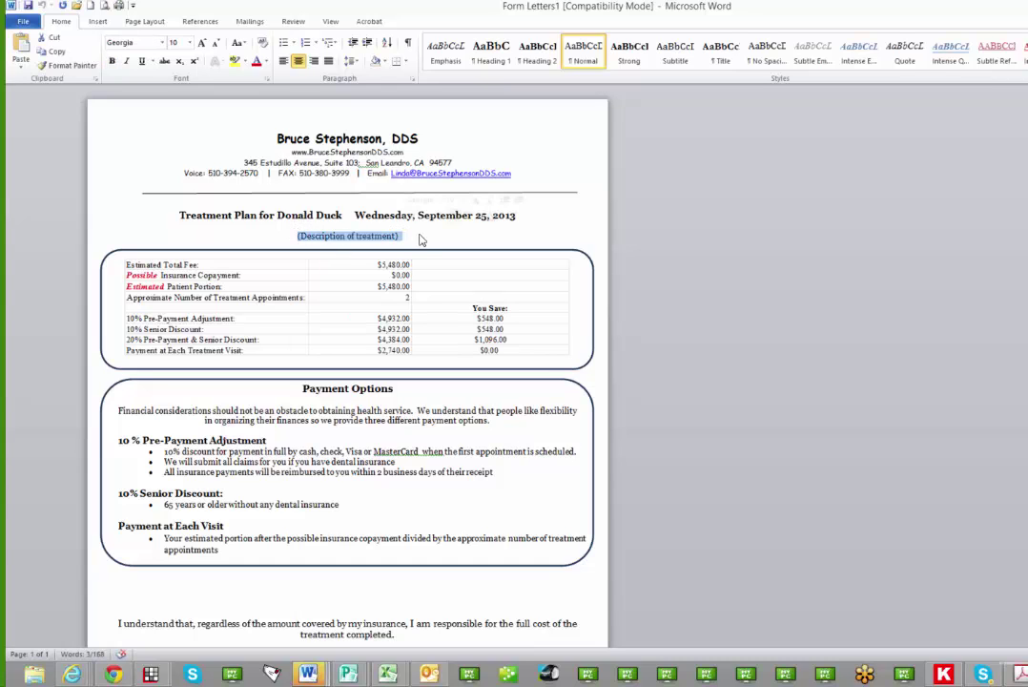
type("Two")
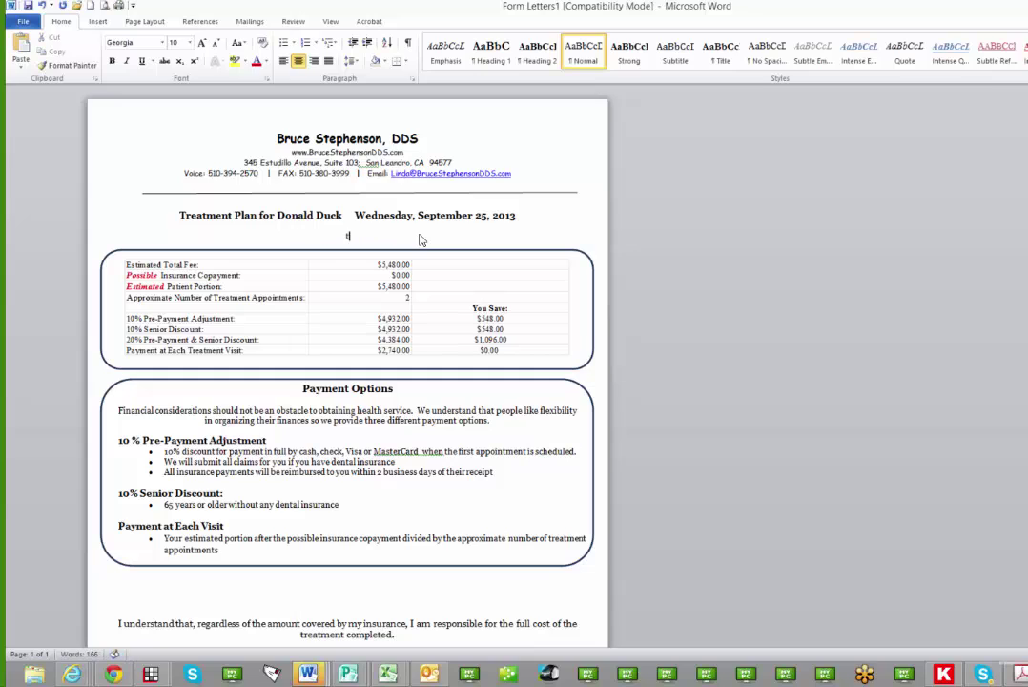
type(" crowns and three fillings")
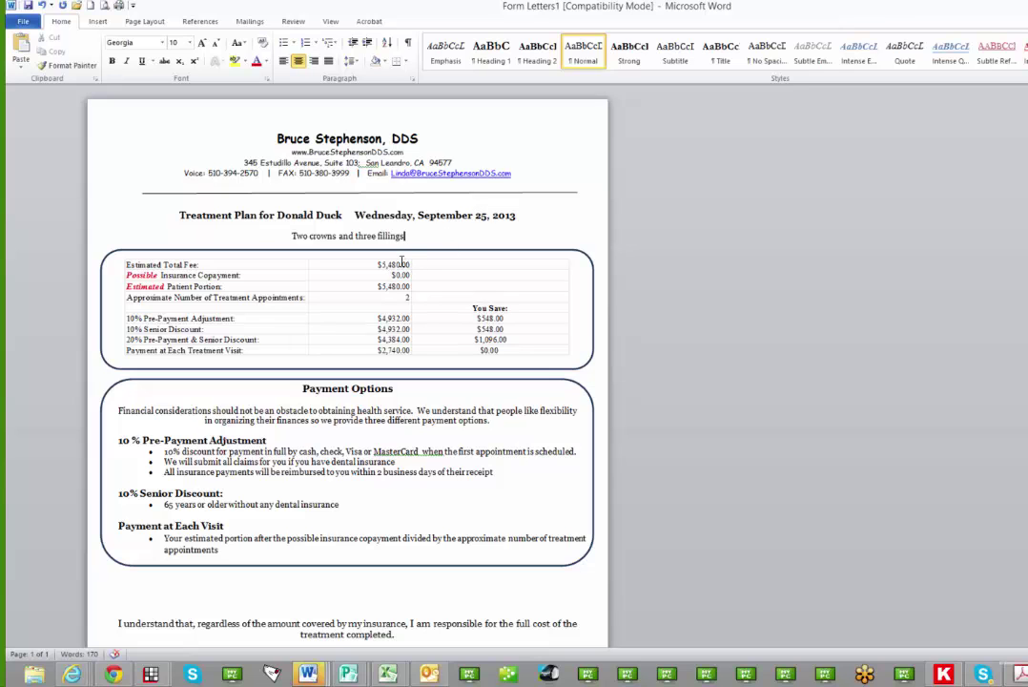
Step: In the letter's embedded worksheet, set the Estimated Total Fee to 3456 and the Possible Insurance Copayment to 500
key("ctrl+Right")
key("ctrl+Right")
key("ctrl+Right")
key("ctrl+Right")
double_click(445, 273)
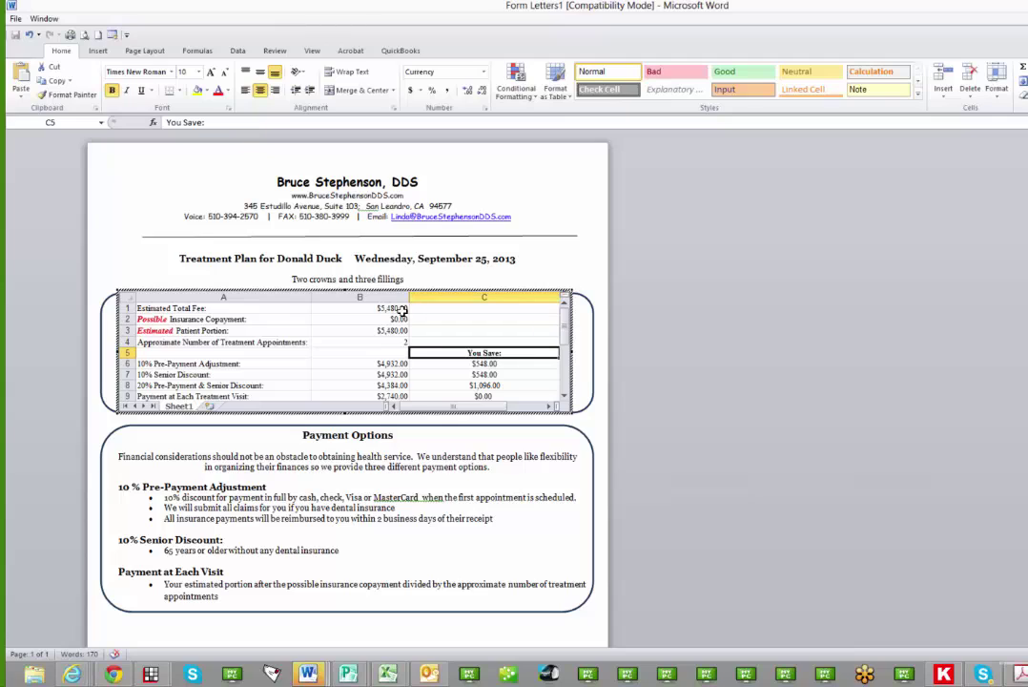
left_click(403, 309)
type("3456")
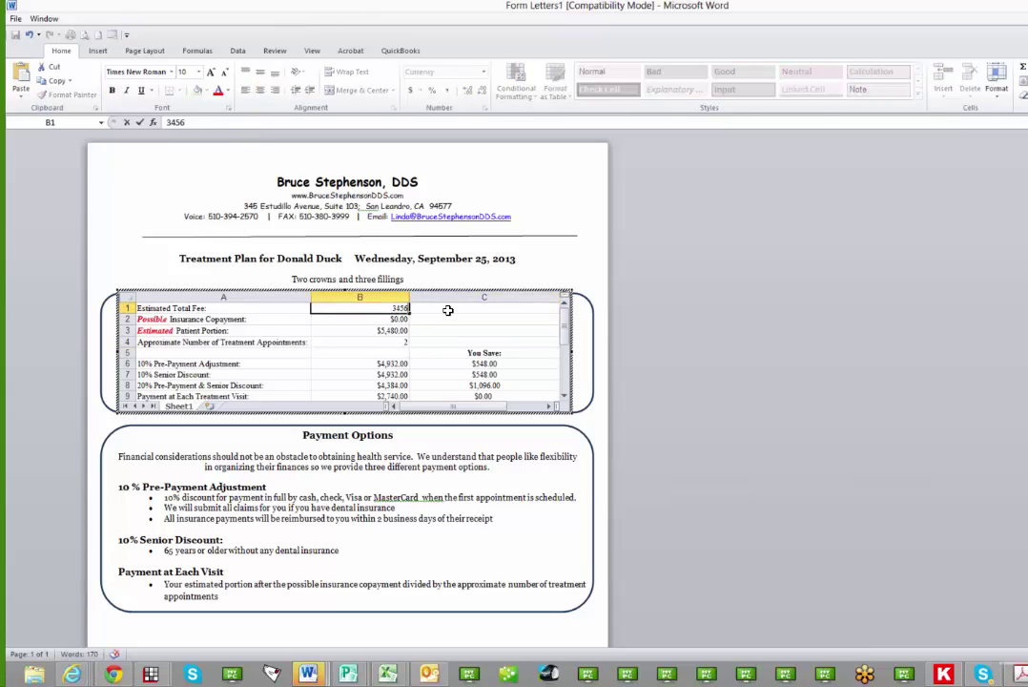
key("Return")
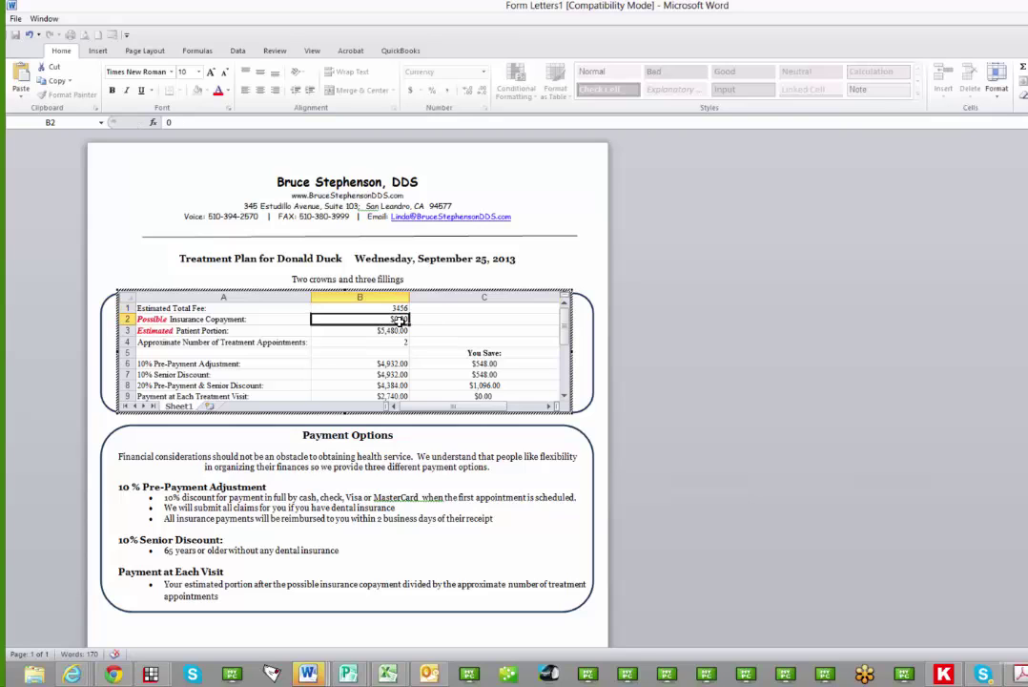
type("500")
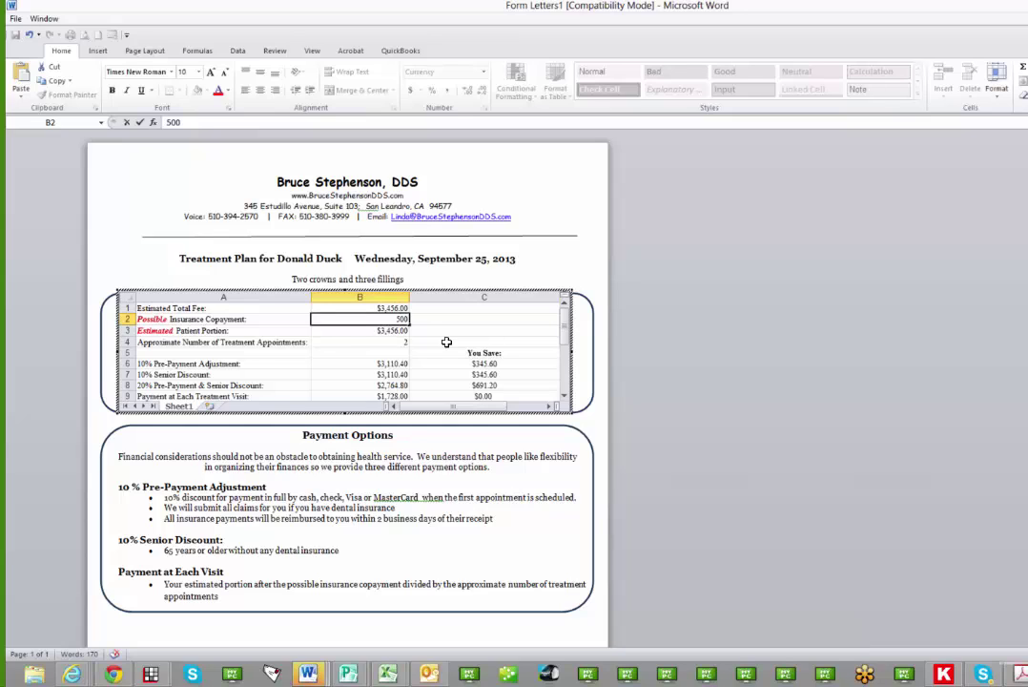
key("Return")
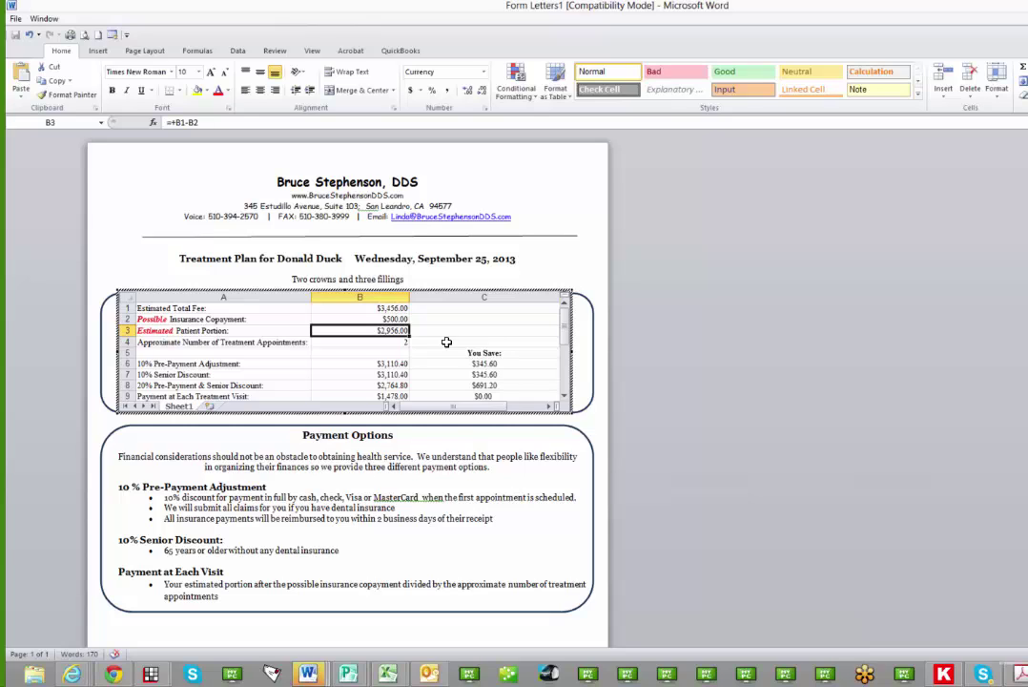
Step: Set the Approximate Number of Treatment Appointments to 4 and return from the worksheet to the letter
key("Down")
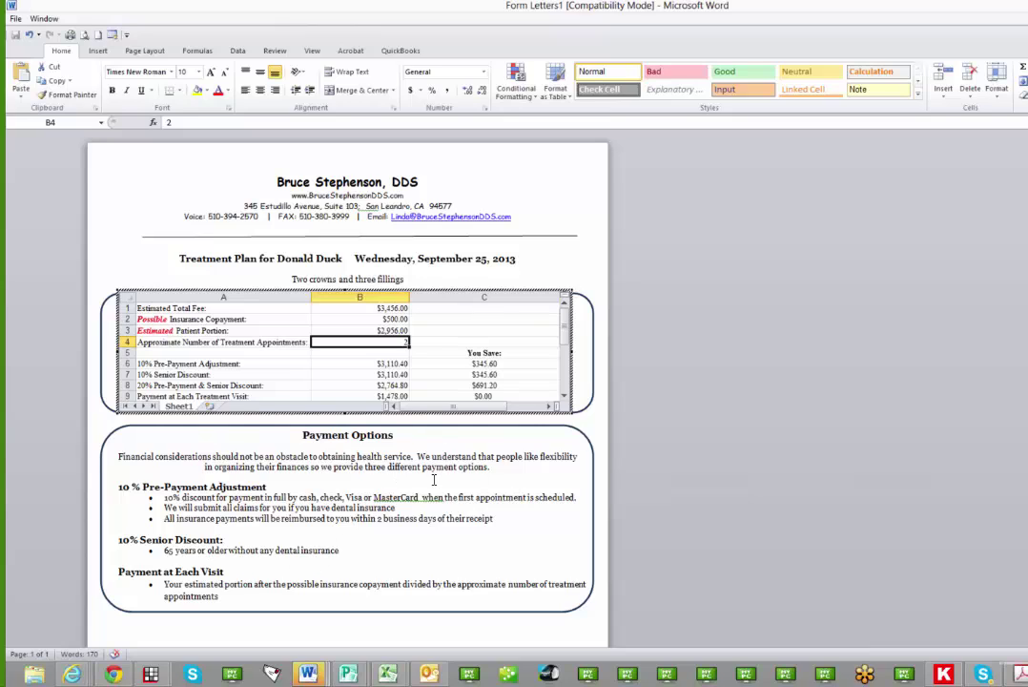
type("4")
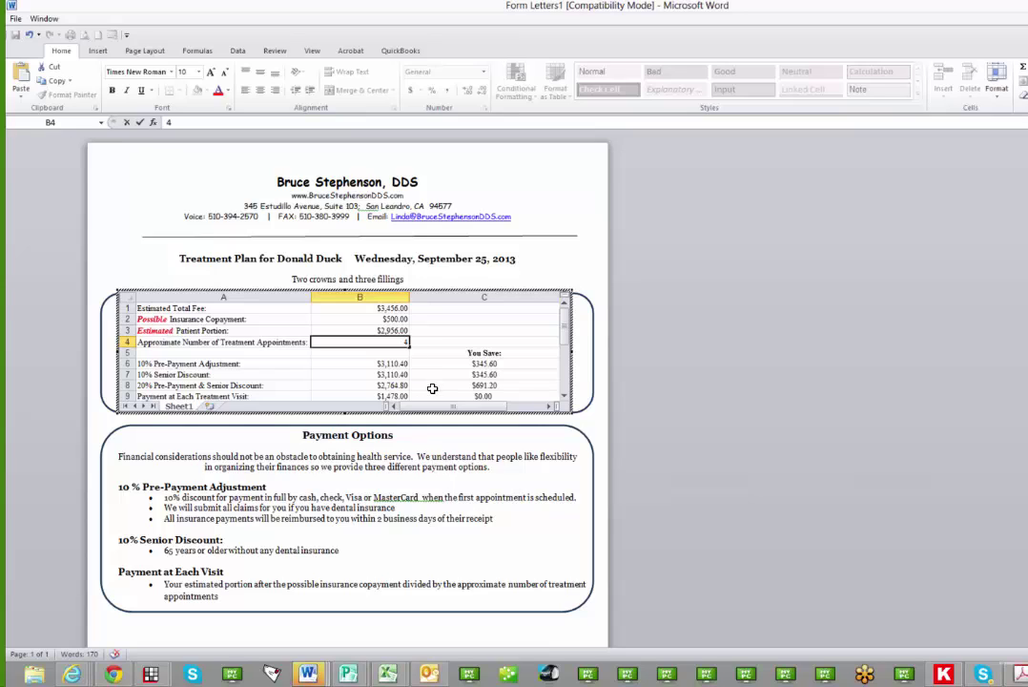
left_click(563, 397)
left_click(563, 397)
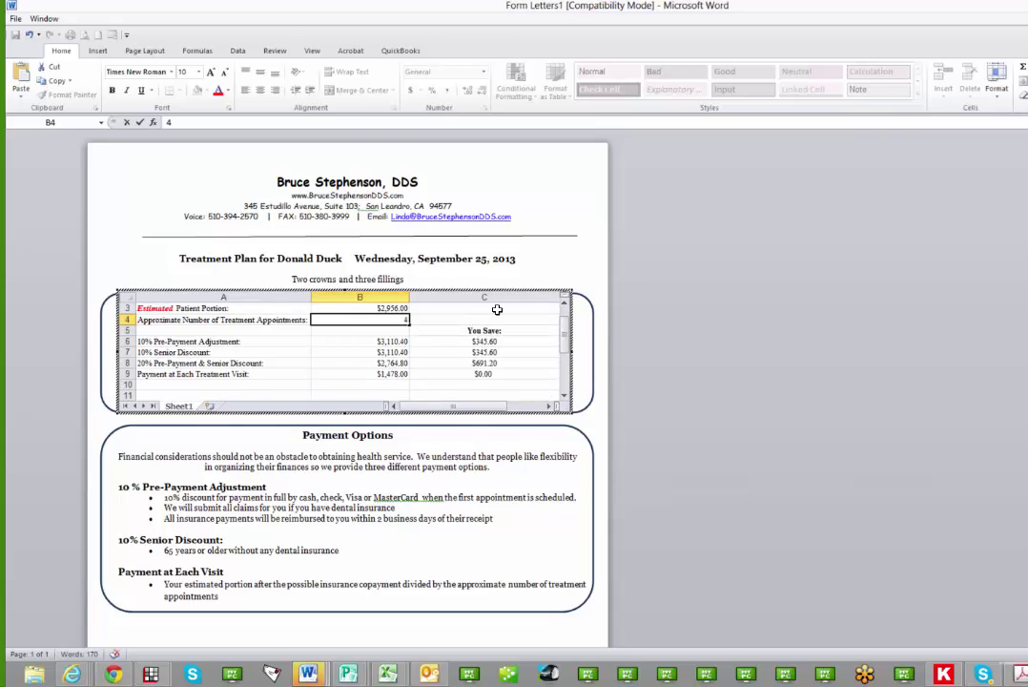
key("Return")
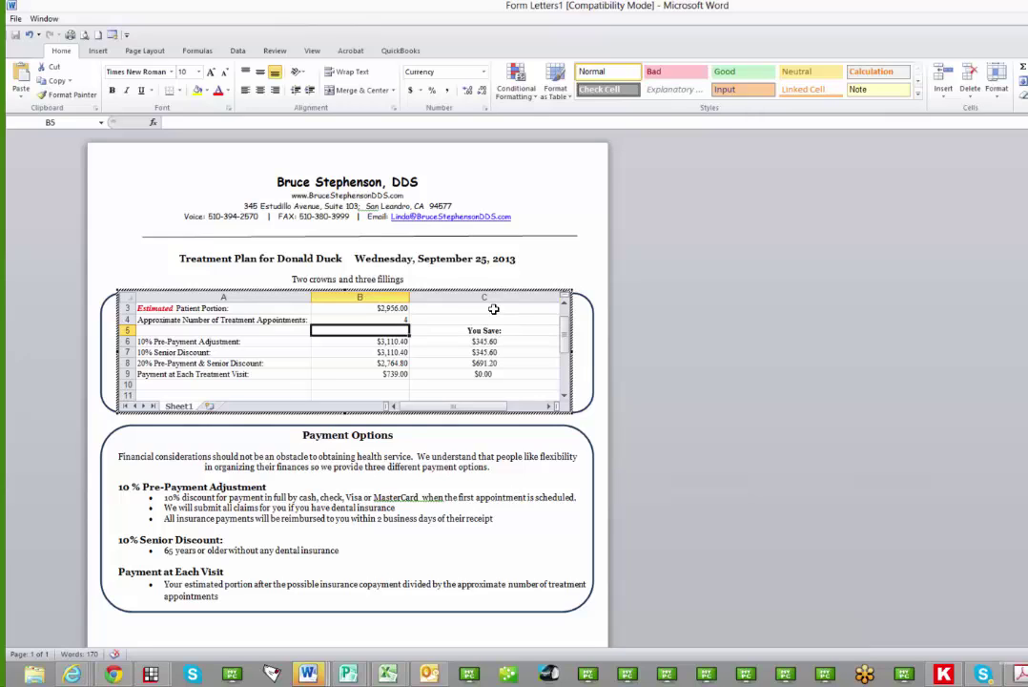
left_click(546, 175)
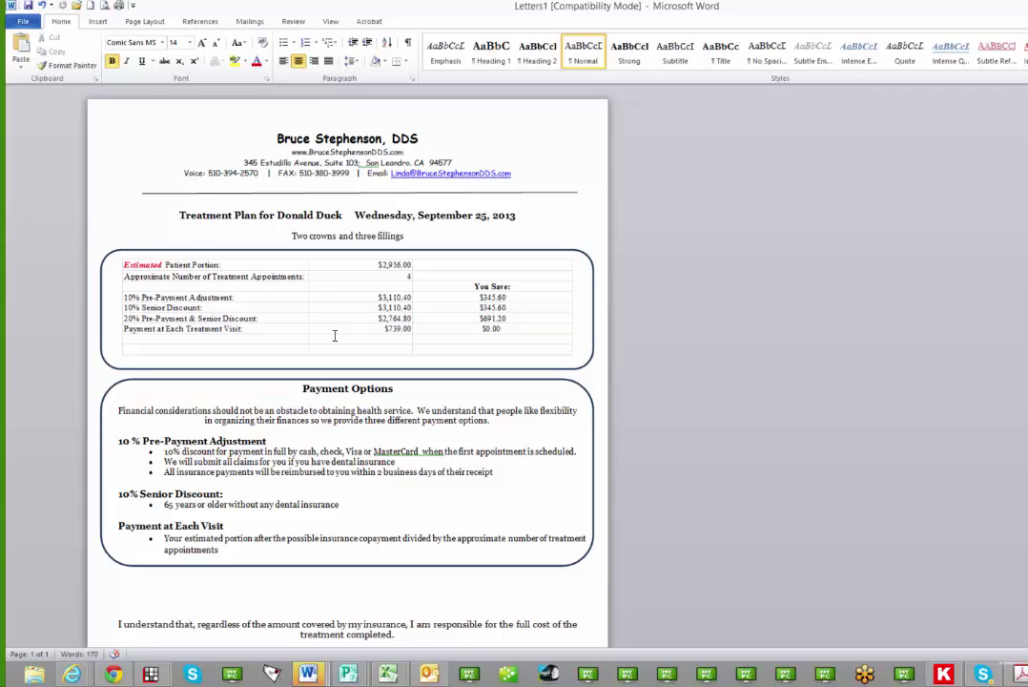
Step: Delete the 10% Senior Discount and 20% Pre-Payment & Senior Discount rows from the embedded worksheet, and leave the worksheet
double_click(335, 328)
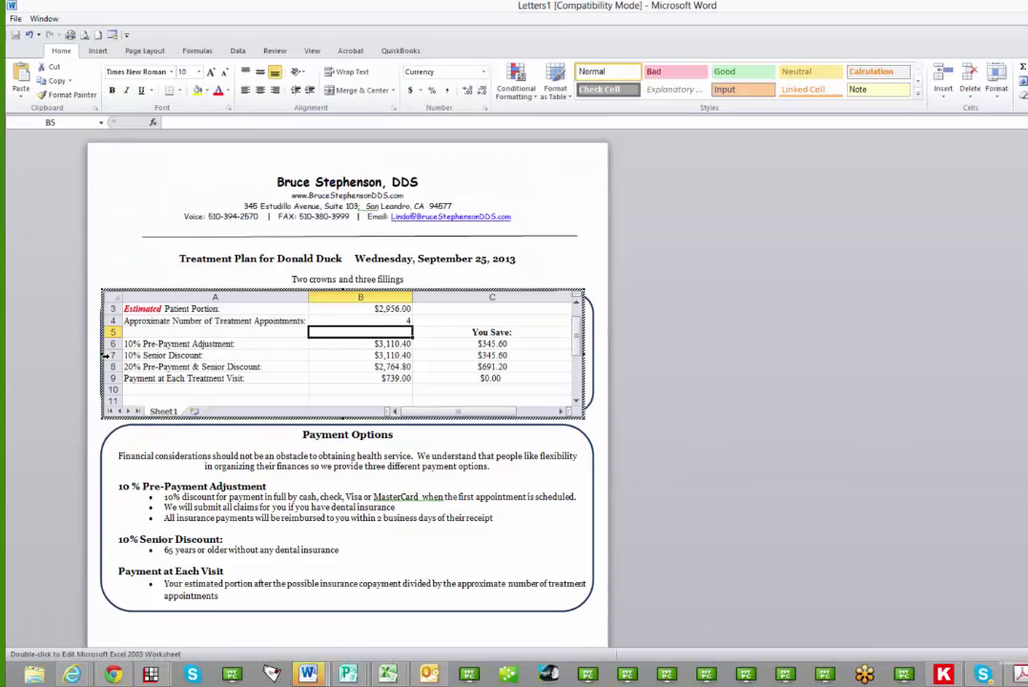
left_click(124, 352)
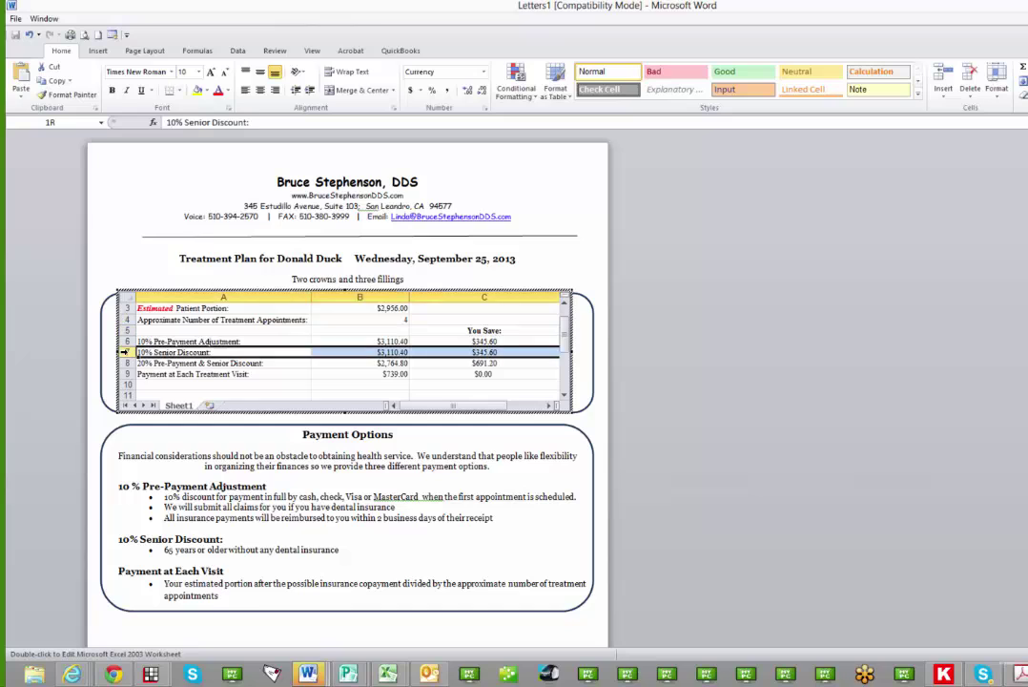
left_click_drag(124, 352, 125, 363)
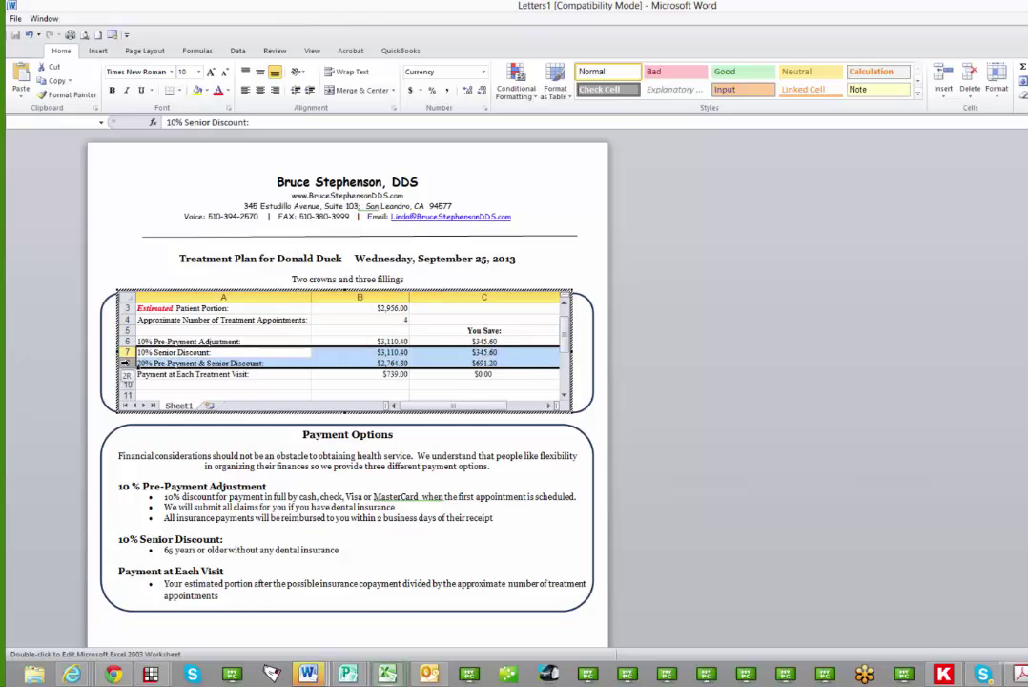
right_click(244, 360)
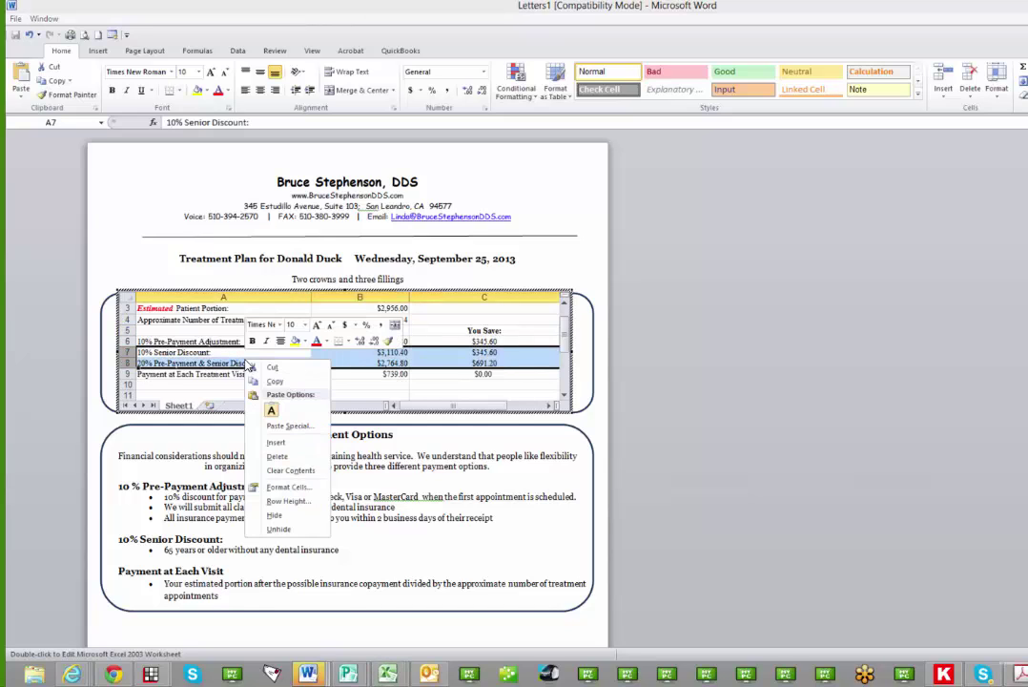
left_click(276, 457)
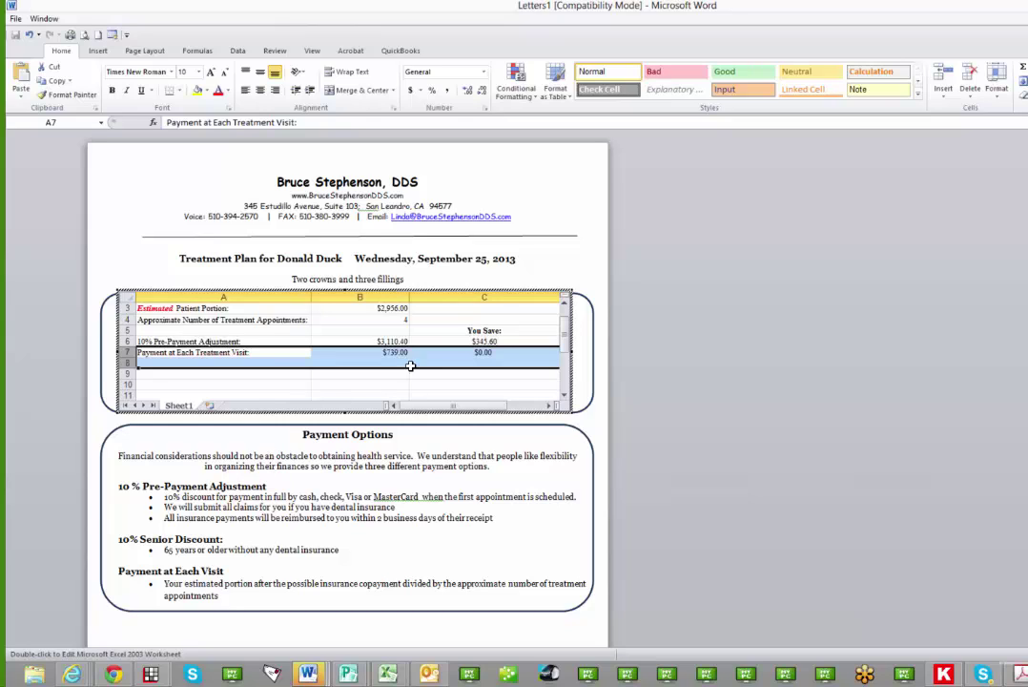
left_click(561, 186)
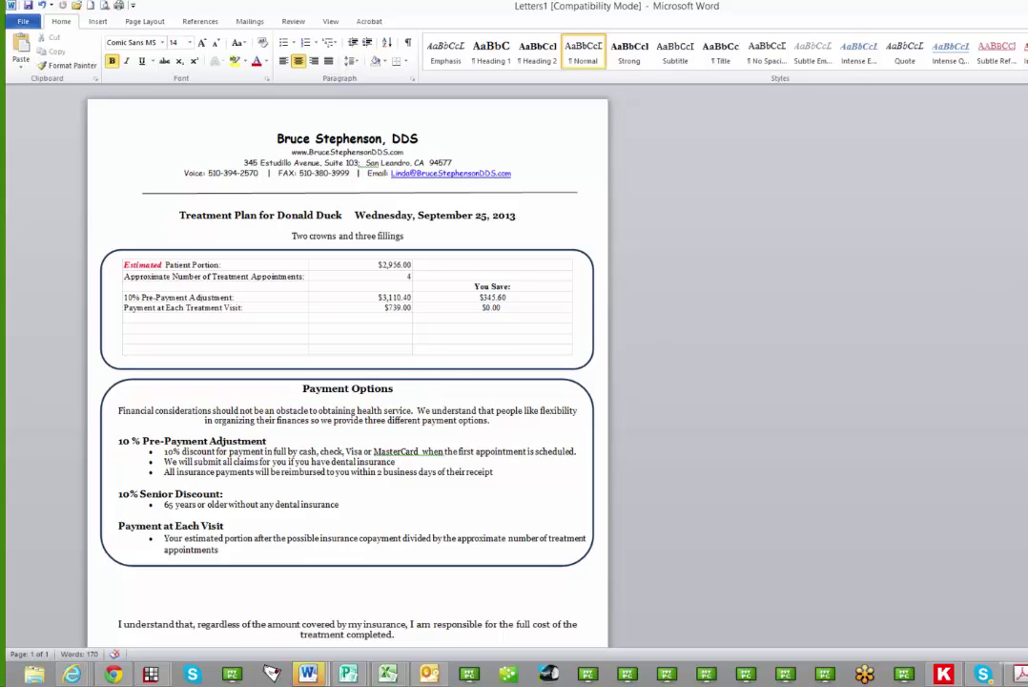
scroll(348, 382, "down", 1)
scroll(347, 382, "down", 3)
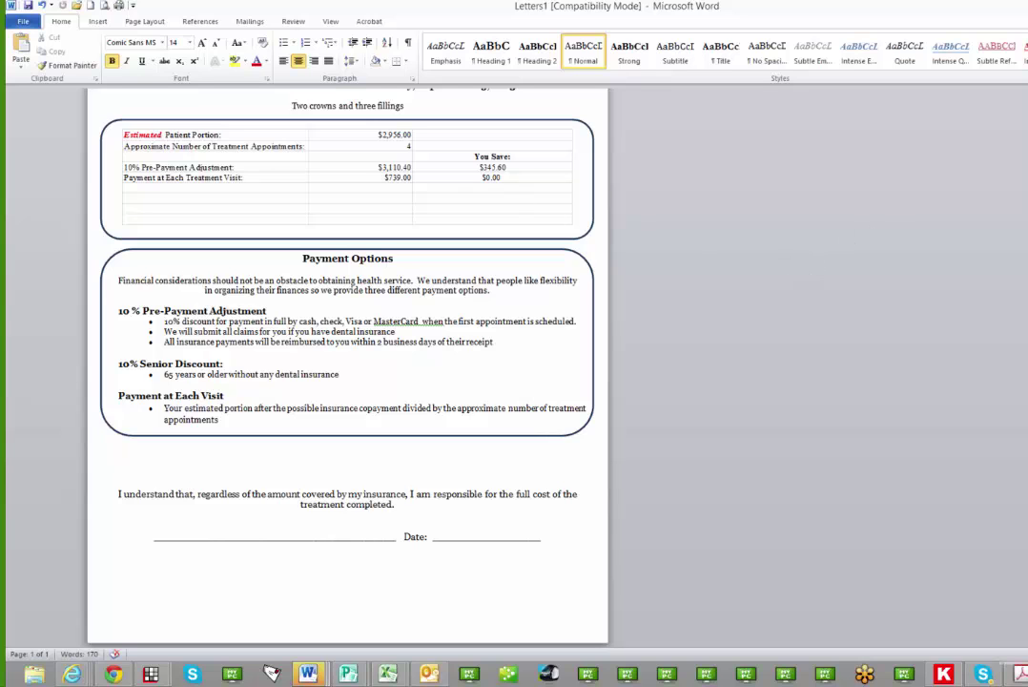
scroll(600, 159, "up", 3)
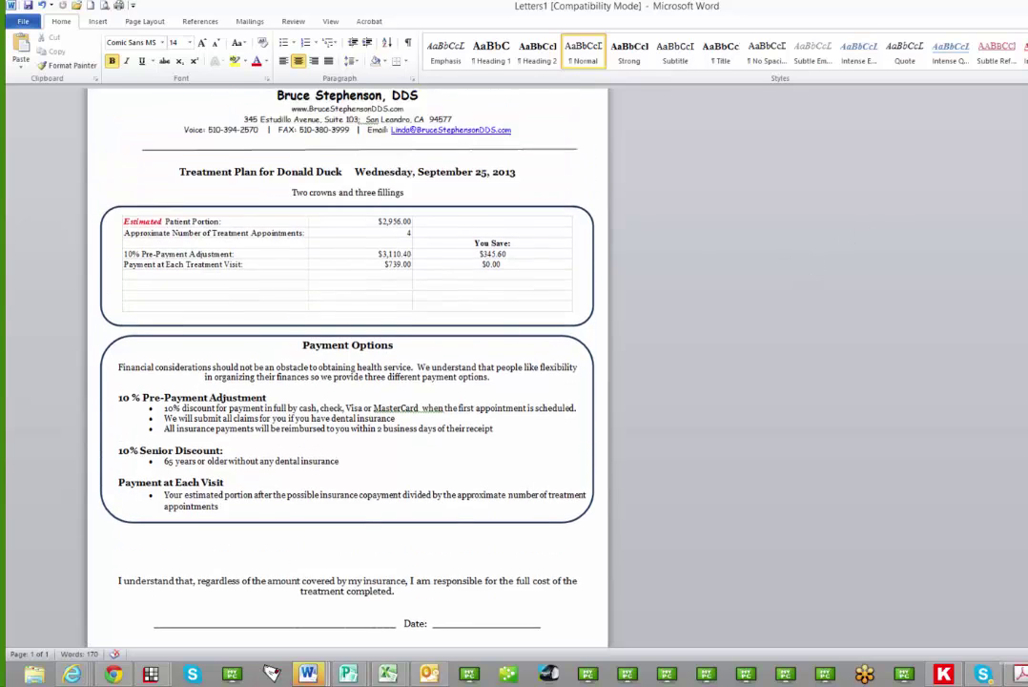